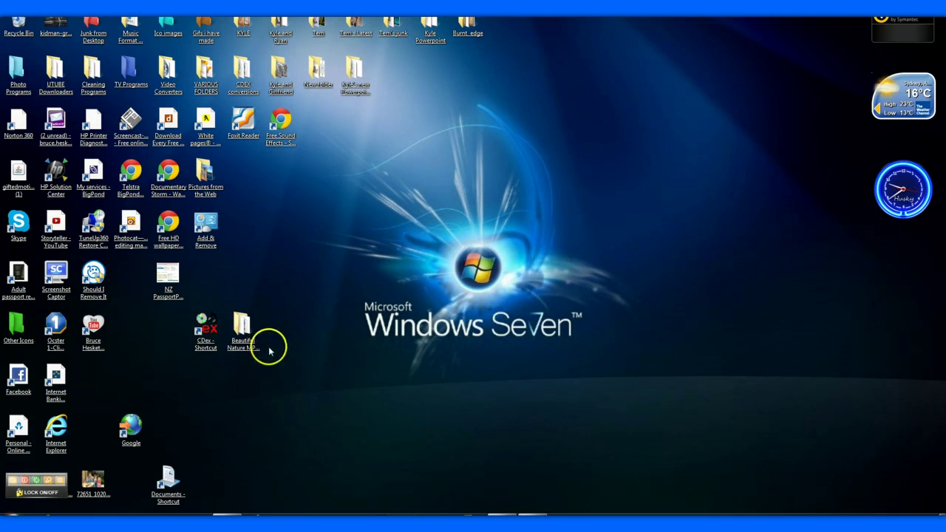
Open the Beautiful Nature MP3 & Powerpoint Presentation folder from the desktop.
left_click(204, 331)
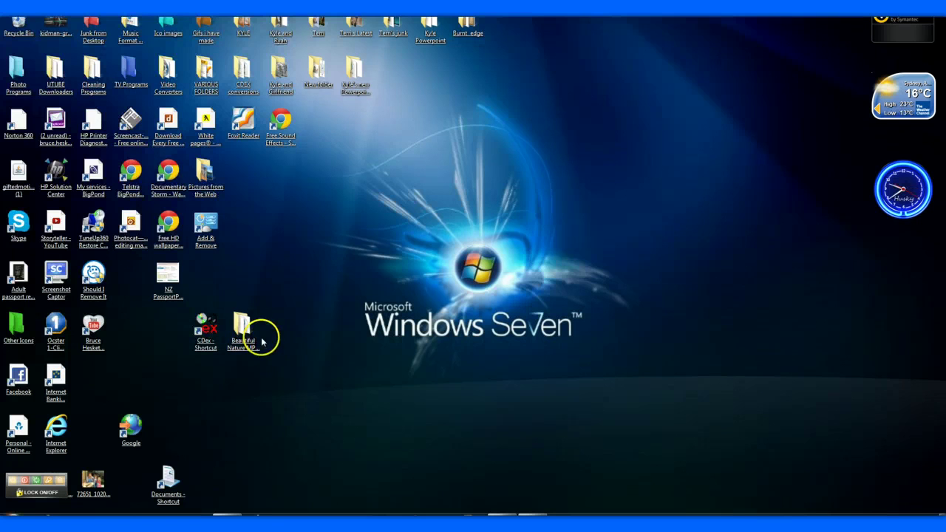
left_click(238, 332)
left_click(198, 329)
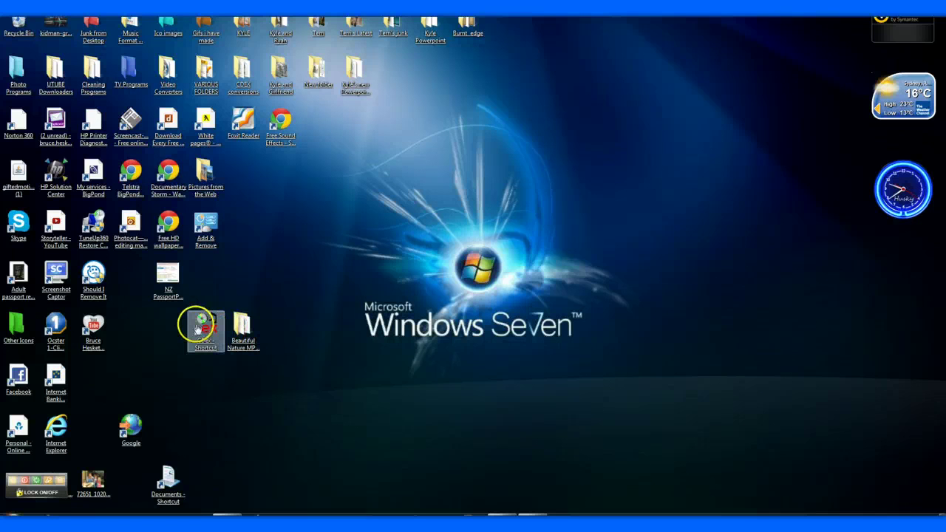
left_click(234, 393)
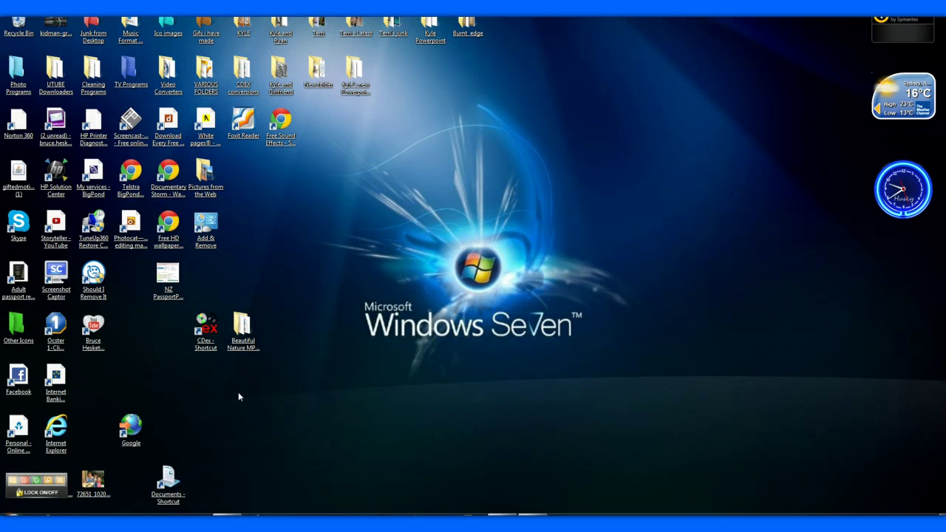
left_click(245, 327)
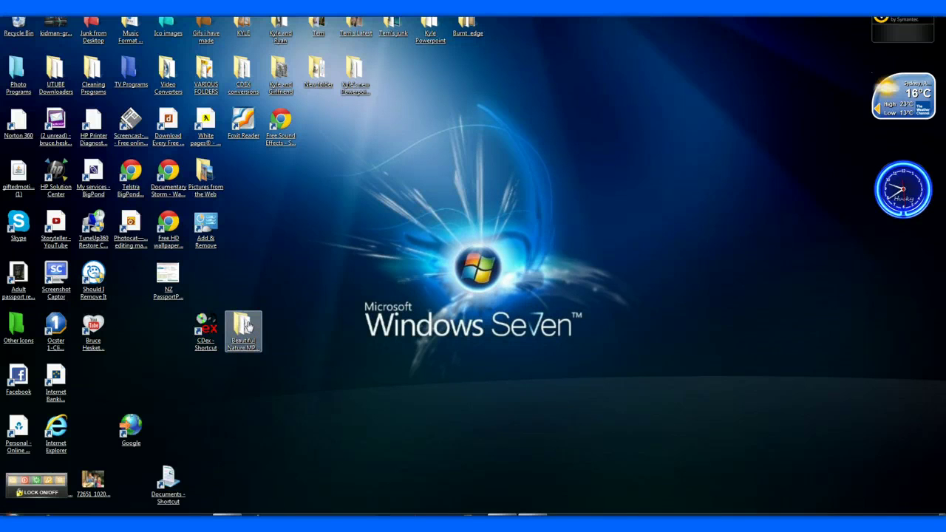
double_click(247, 327)
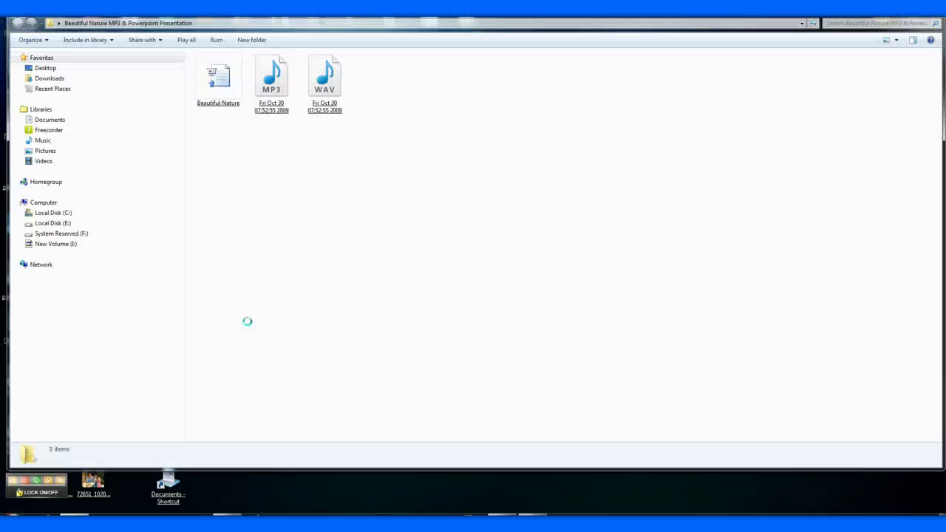
Check the MP3 and WAV song files, then bring up the slide show's context menu.
left_click(330, 278)
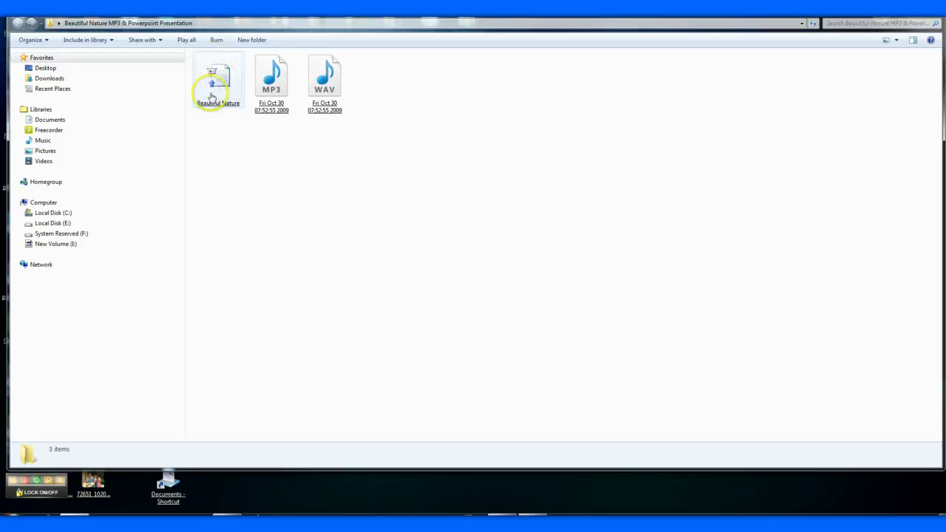
left_click(272, 105)
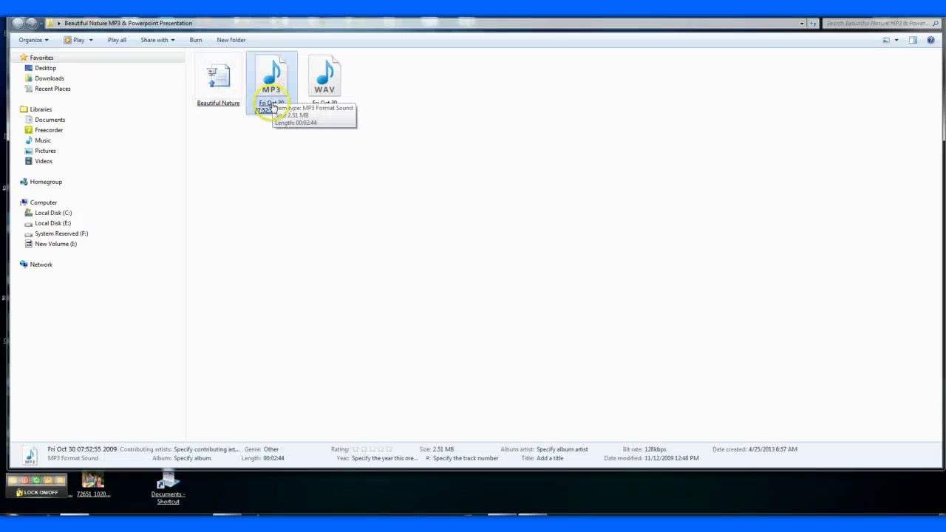
left_click(330, 89)
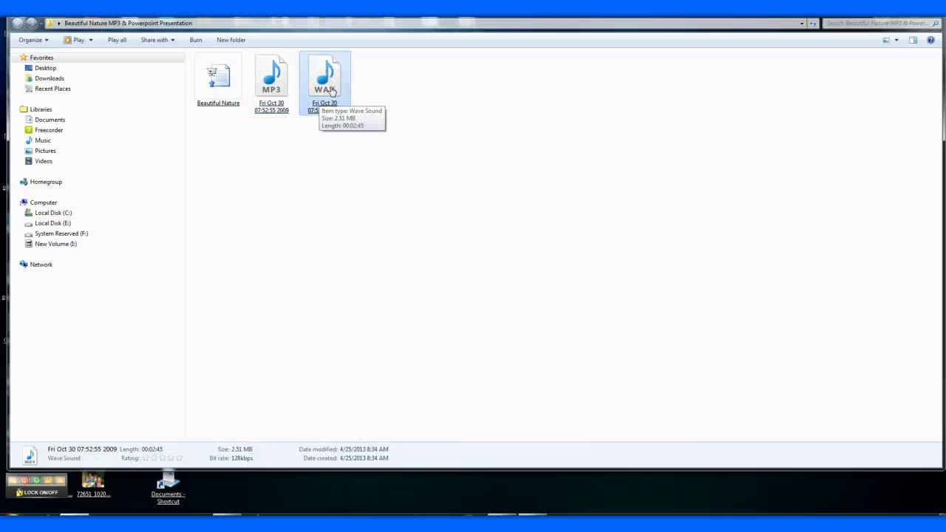
left_click(340, 122)
right_click(224, 75)
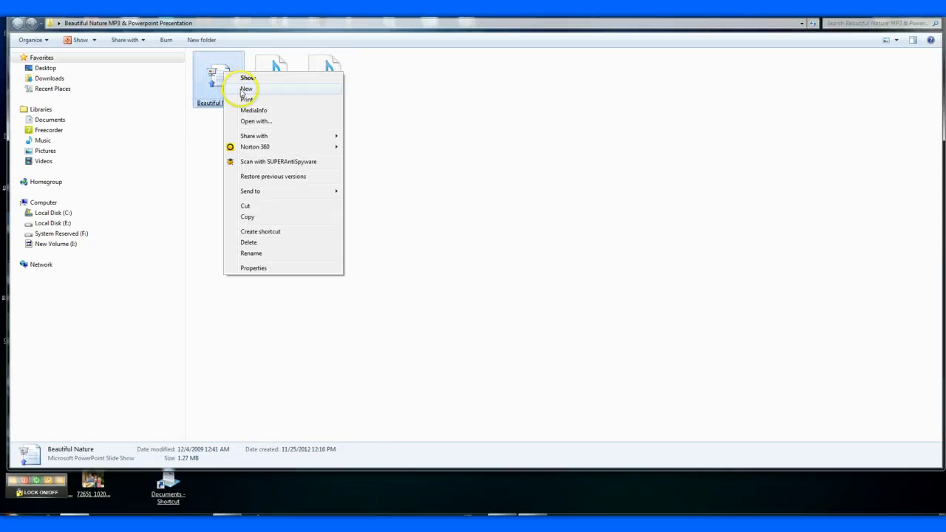
Choose New on the Beautiful Nature slide show to edit it in PowerPoint.
left_click(245, 88)
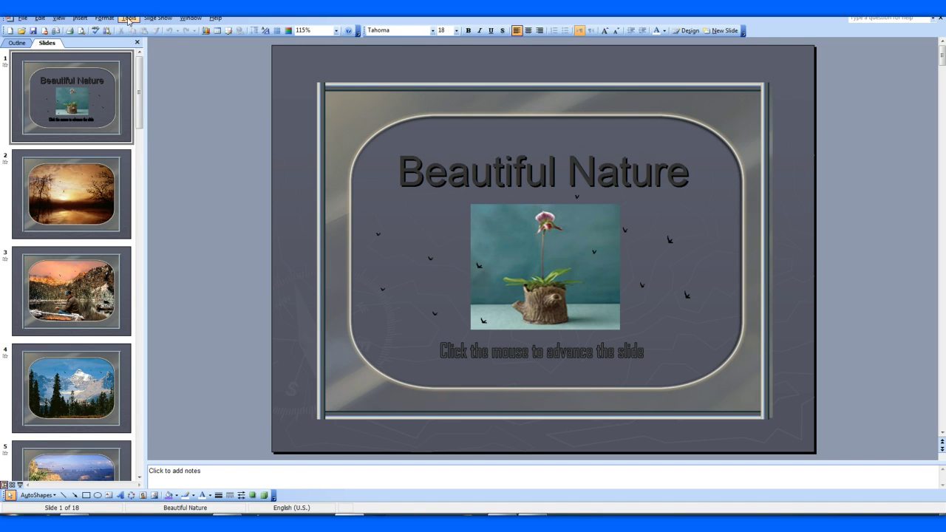
Go to the General options' 'Link sounds with file size greater than' field.
left_click(128, 19)
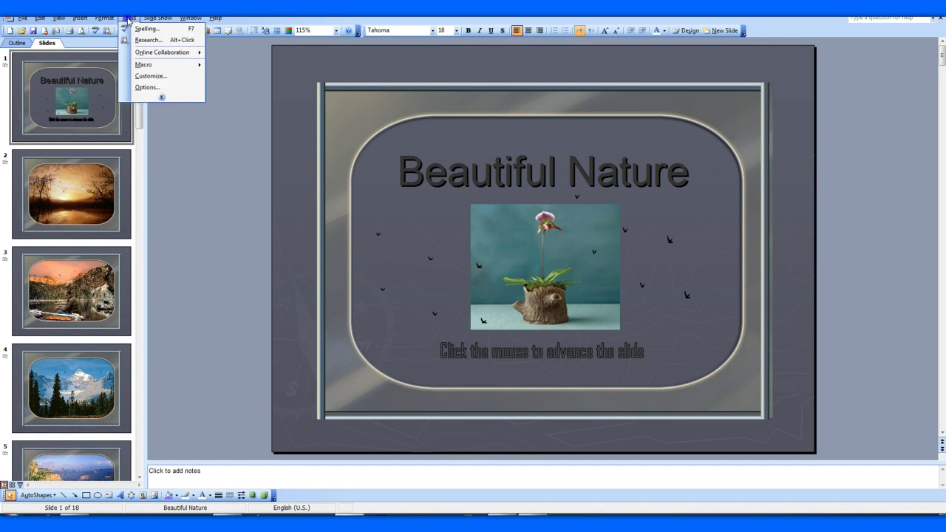
left_click(145, 91)
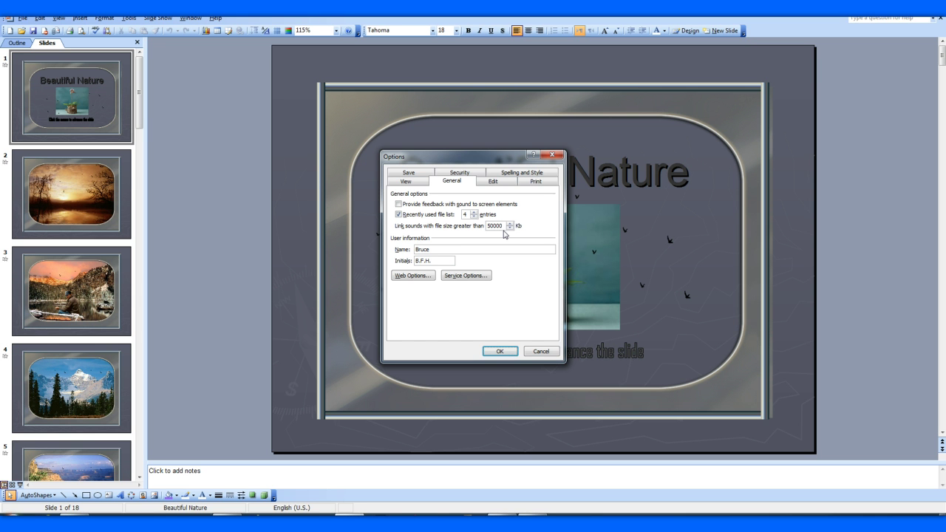
left_click(502, 230)
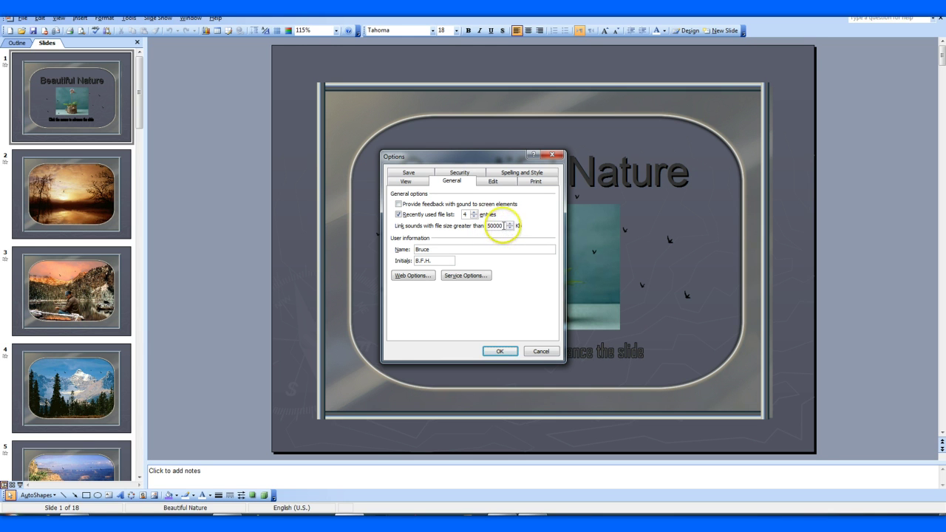
Keep the linked-sound limit at 50000 KB and confirm the Options dialog.
left_click(504, 226)
left_click_drag(503, 225, 486, 226)
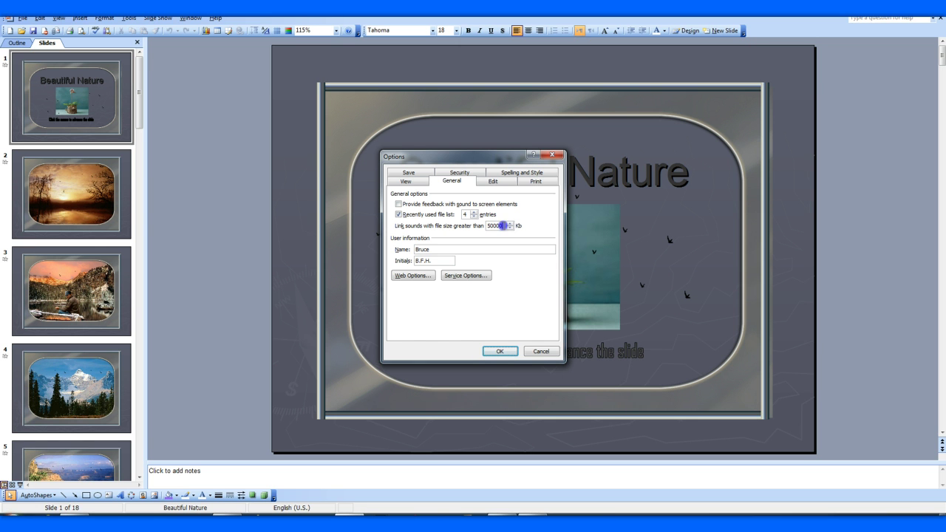
left_click(526, 292)
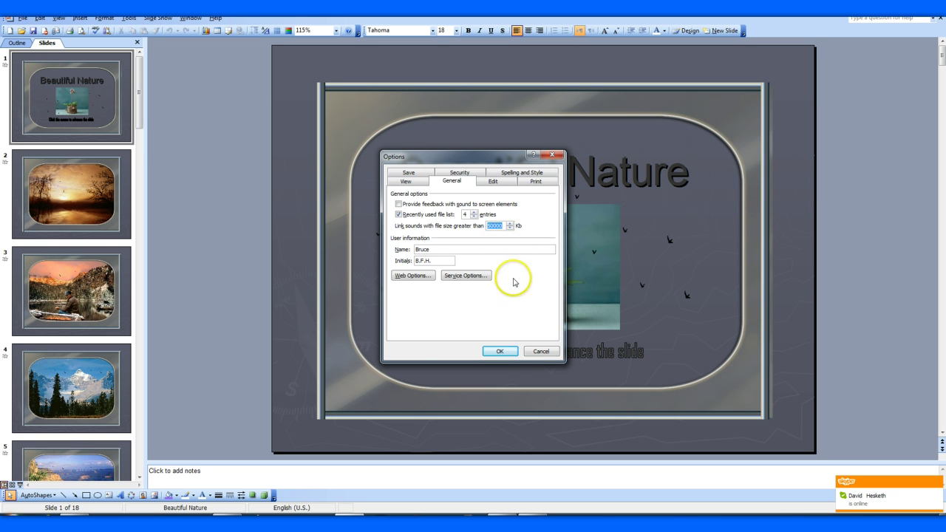
left_click(500, 351)
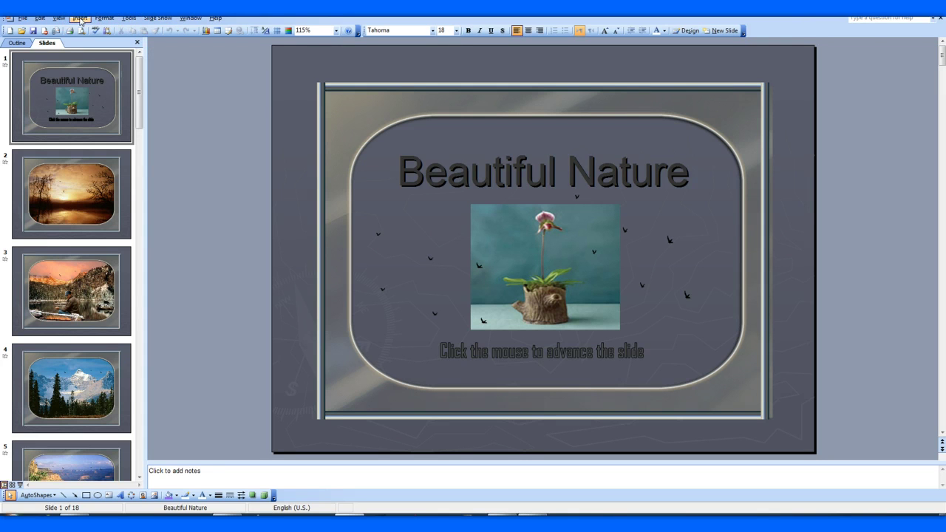
Insert the '18 - Goodbye' sound on slide 1, auto-starting, icon in the lower-left corner.
left_click(81, 19)
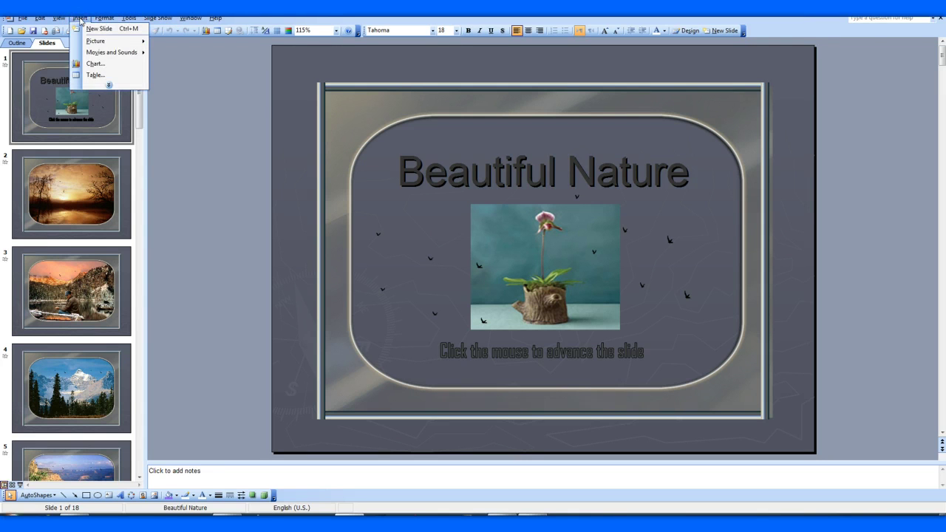
mouse_move(111, 53)
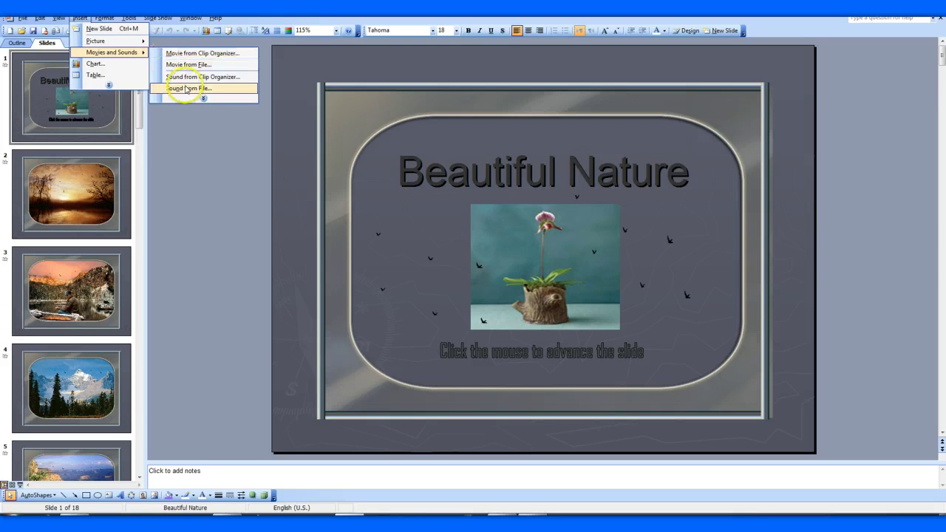
left_click(187, 89)
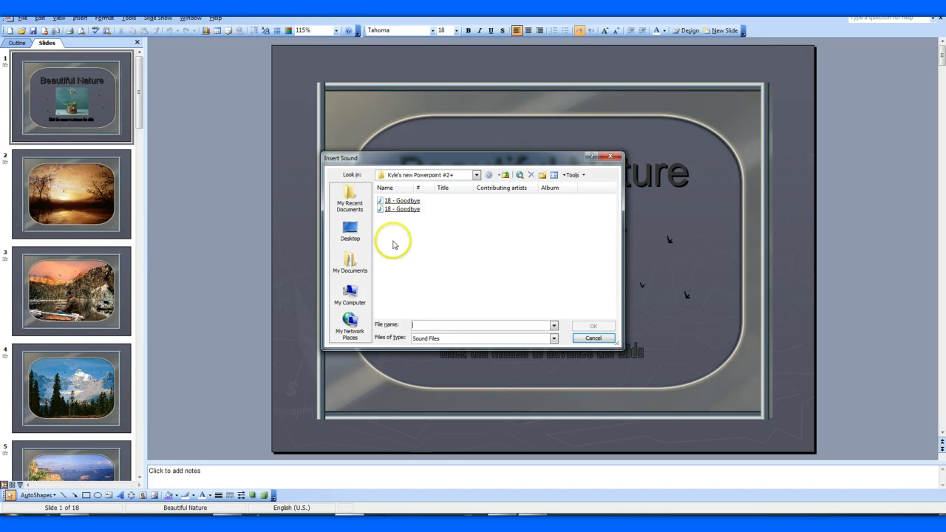
double_click(412, 207)
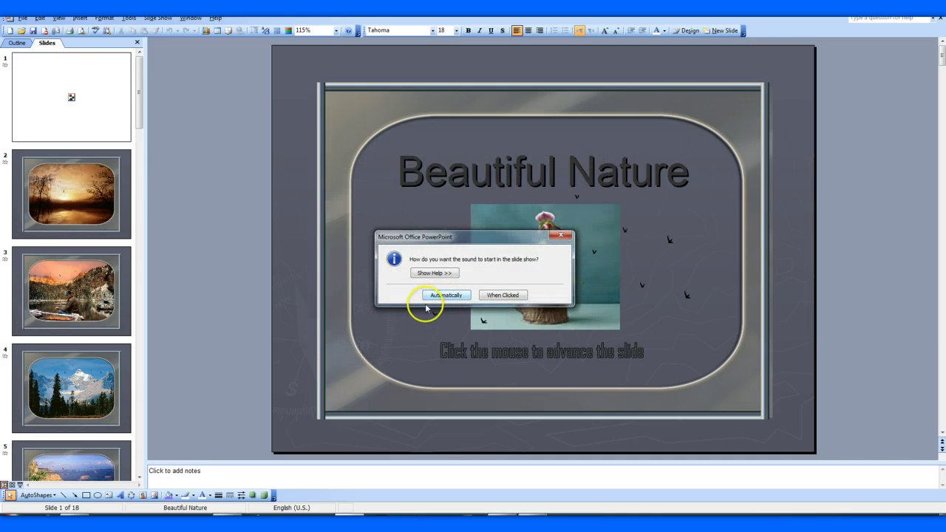
left_click(447, 297)
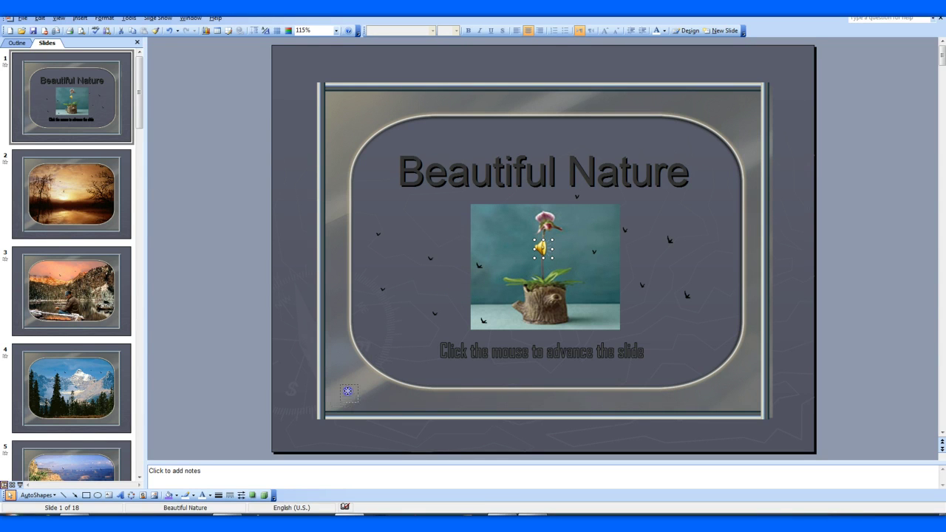
left_click_drag(541, 249, 346, 391)
Turn on 'Hide sound icon during slide show' in the sound object's settings.
right_click(346, 392)
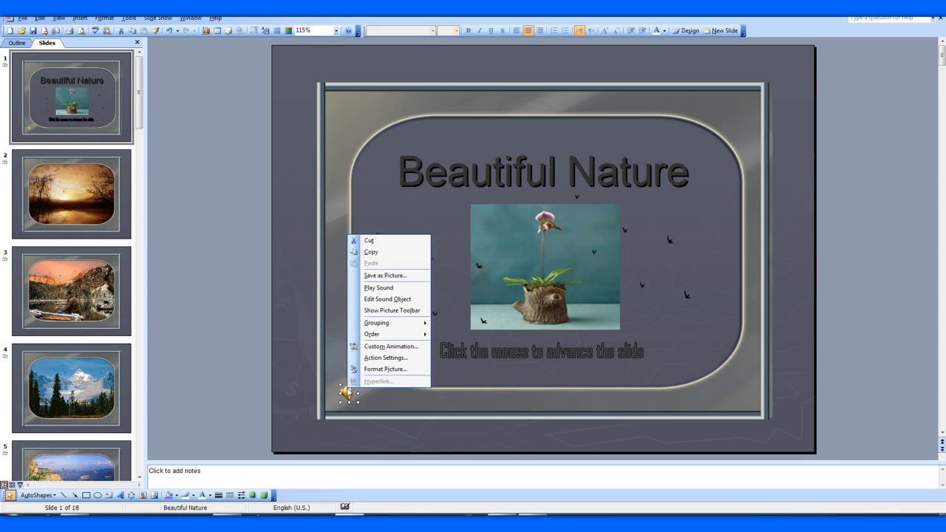
left_click(375, 302)
left_click(375, 302)
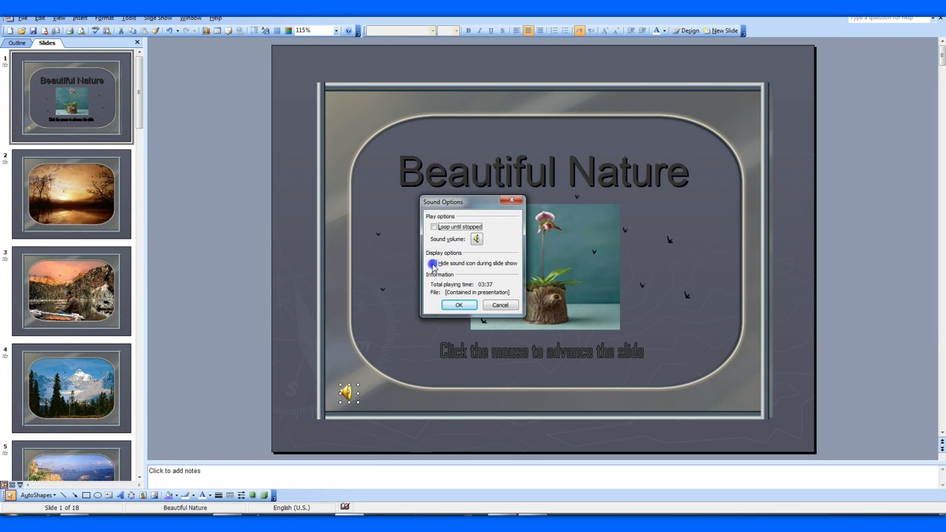
left_click(434, 264)
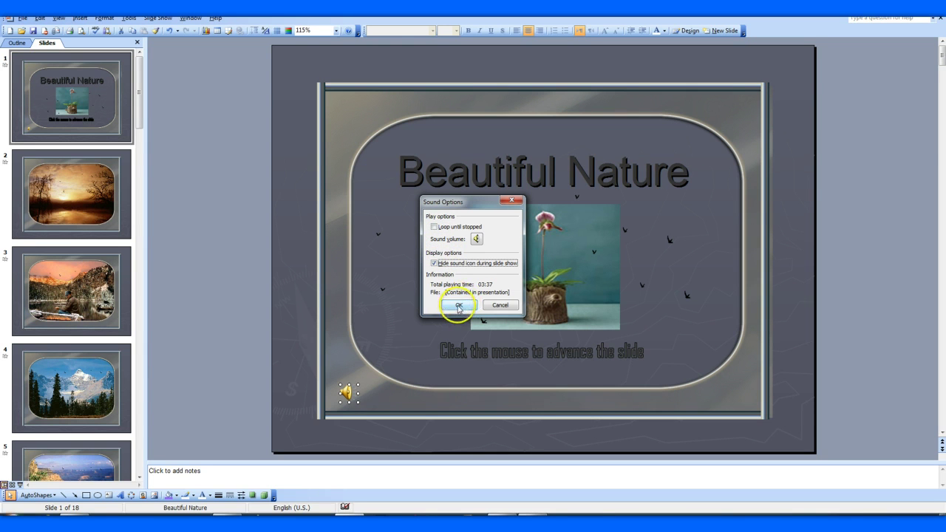
left_click(457, 307)
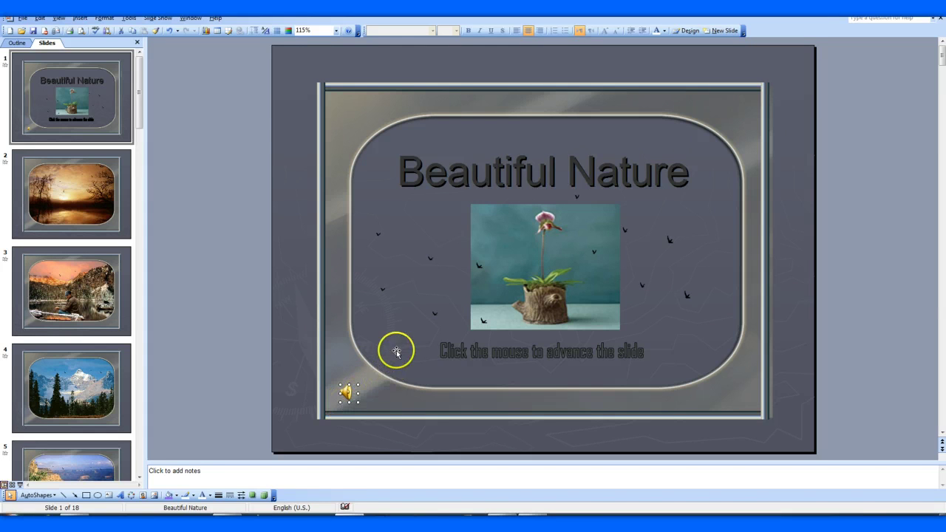
In Custom Animation, set Media 13 to start With Previous and open its Timing settings.
left_click(158, 18)
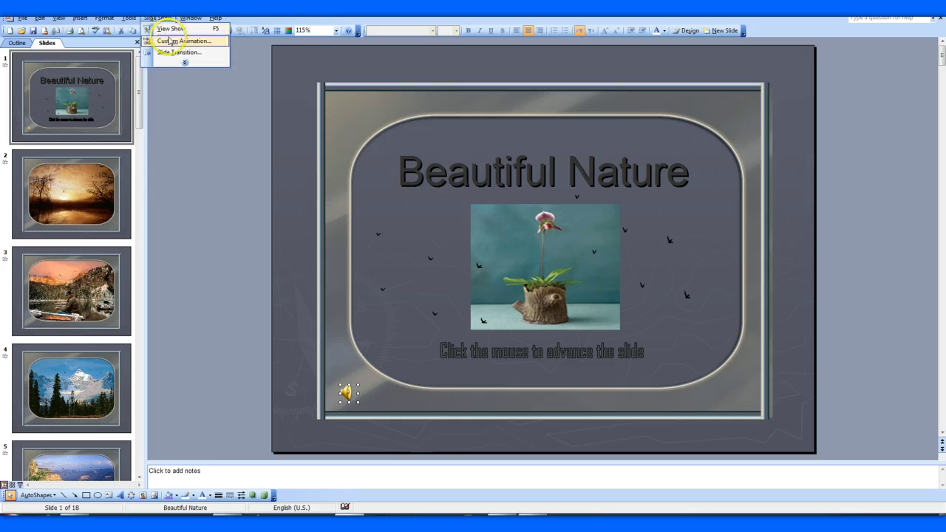
left_click(175, 43)
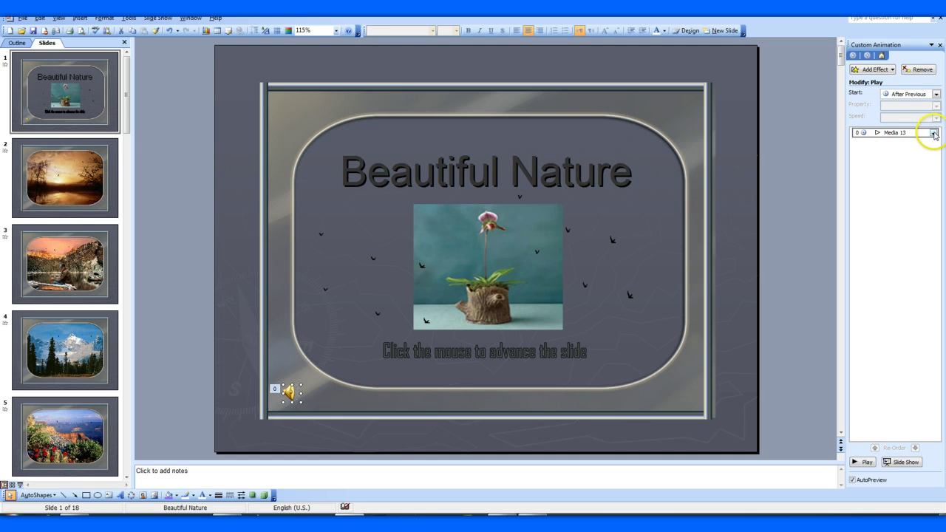
left_click(933, 133)
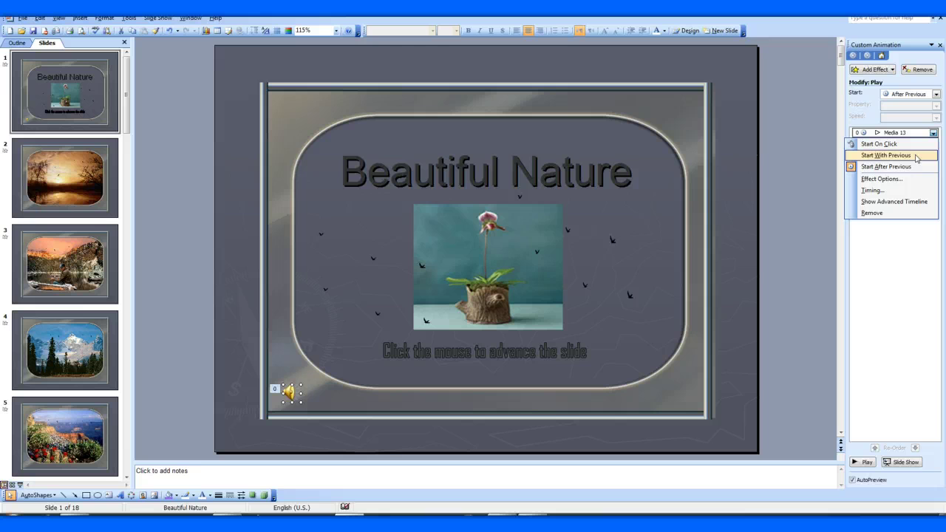
left_click(916, 155)
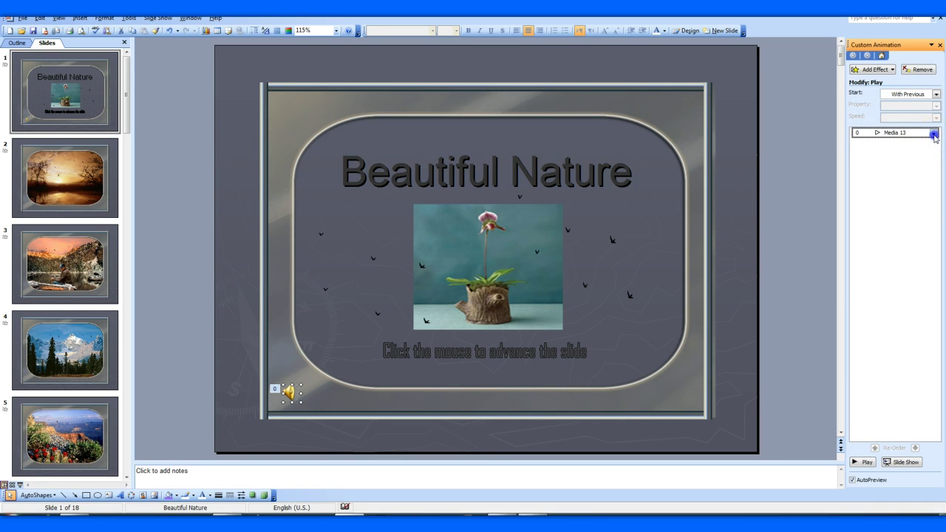
left_click(933, 133)
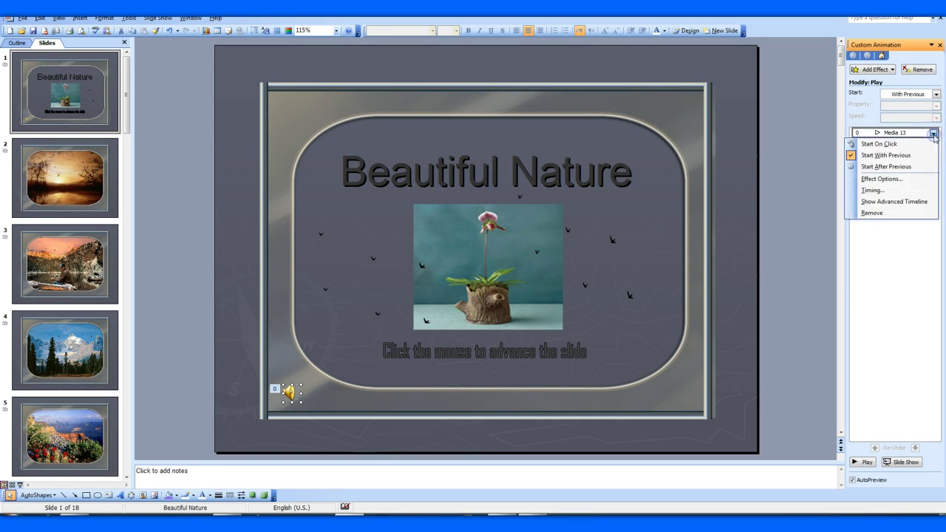
left_click(888, 191)
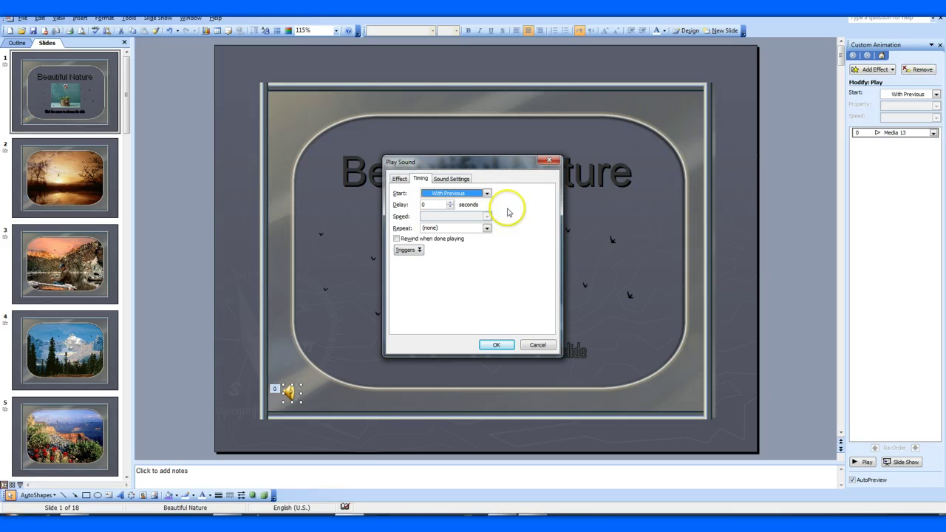
On the Effect tab, make the sound stop playing after a raised slide count.
left_click(399, 178)
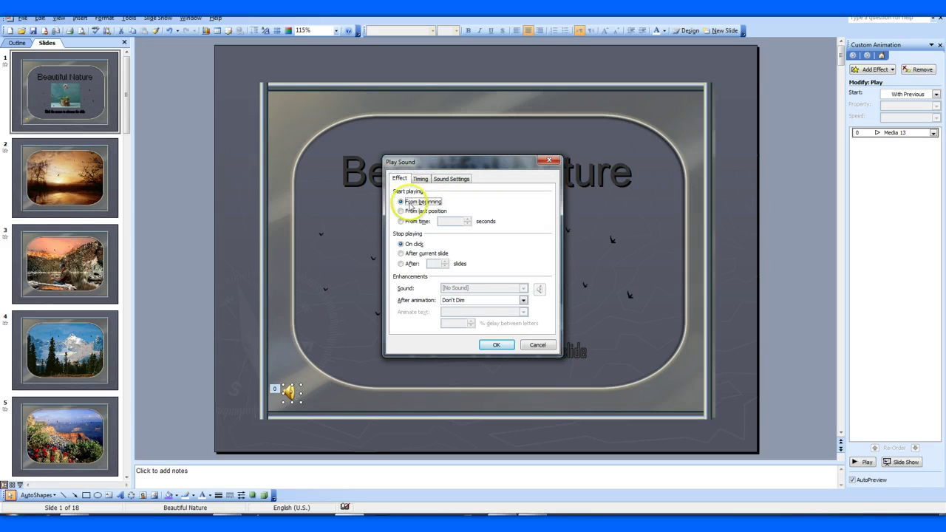
left_click(401, 264)
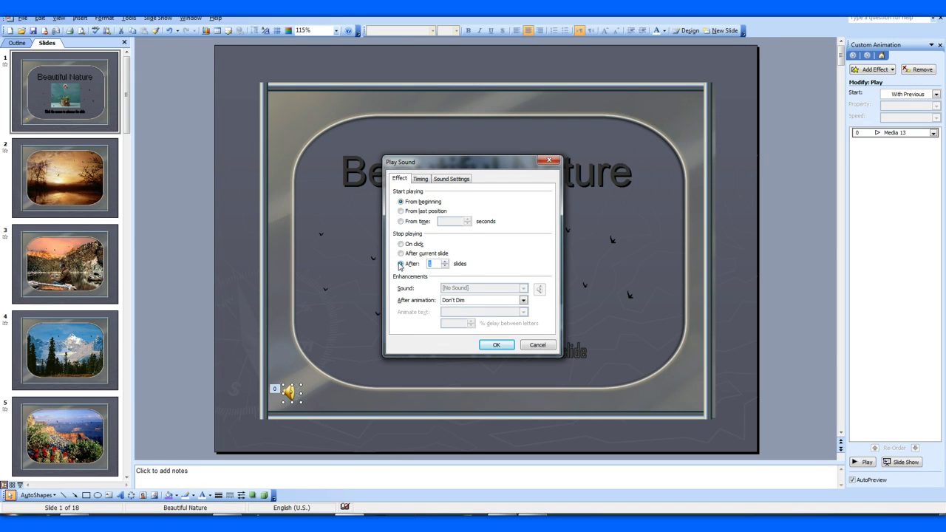
left_click(444, 262)
left_click(494, 346)
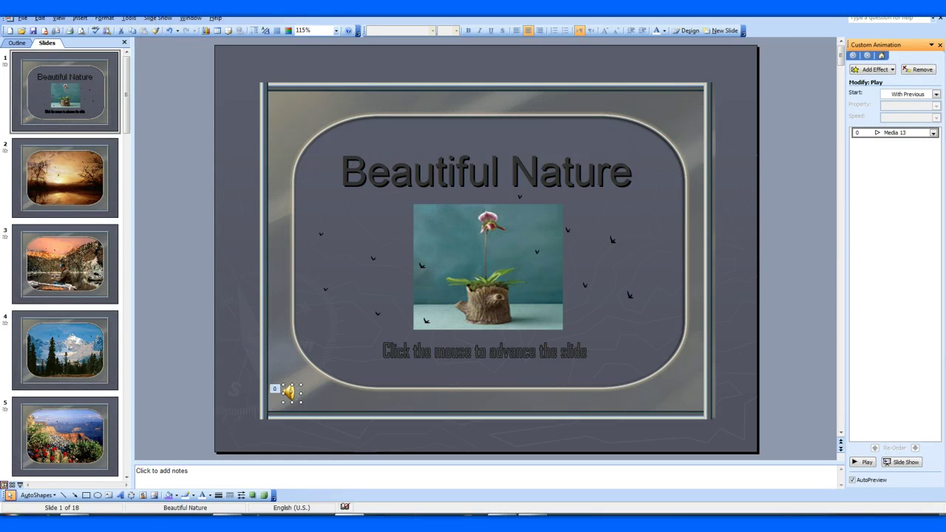
left_click(156, 18)
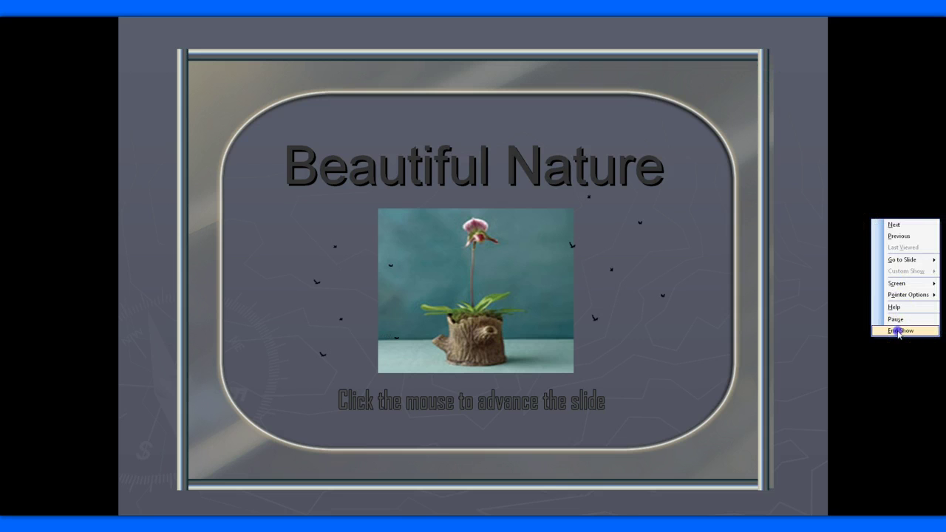
left_click(900, 331)
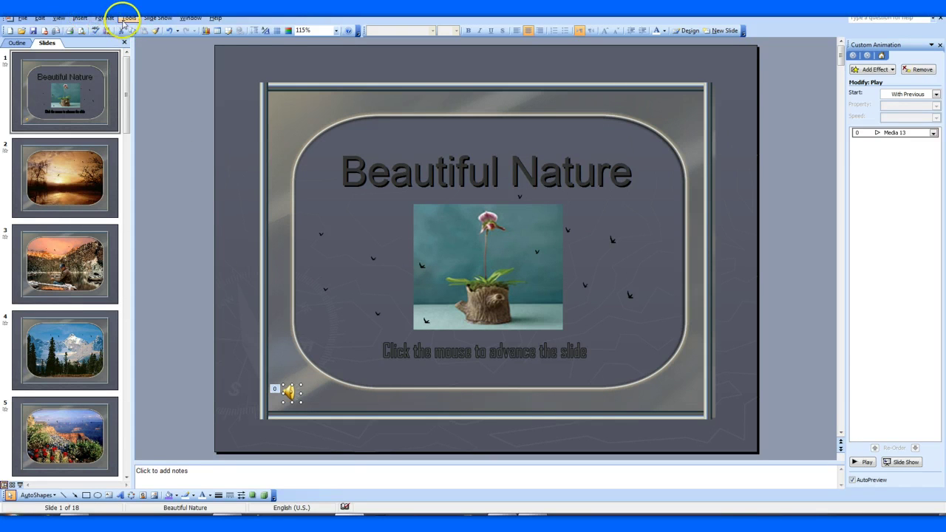
left_click(128, 18)
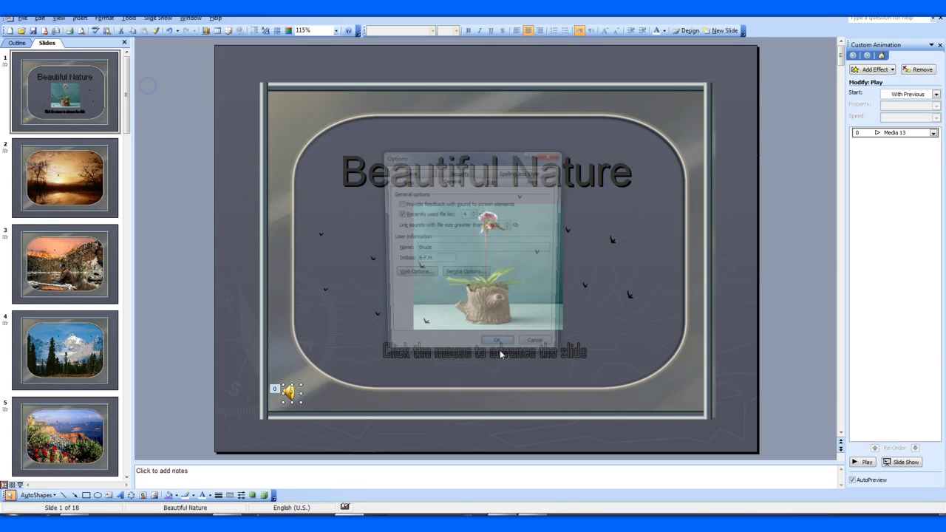
left_click(494, 226)
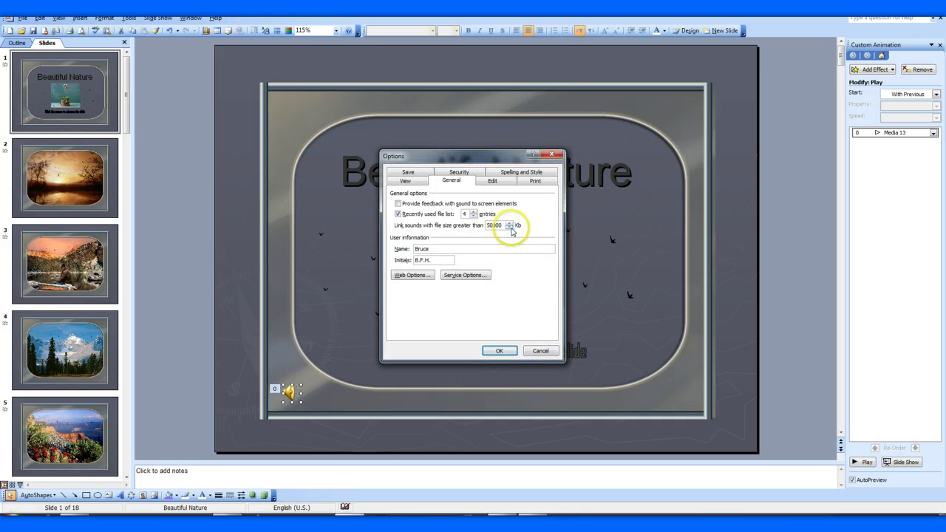
left_click(500, 350)
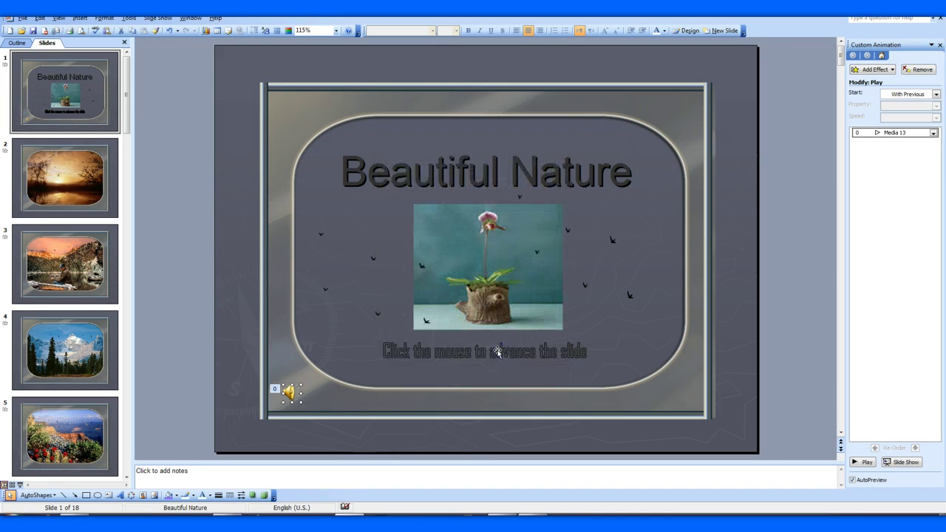